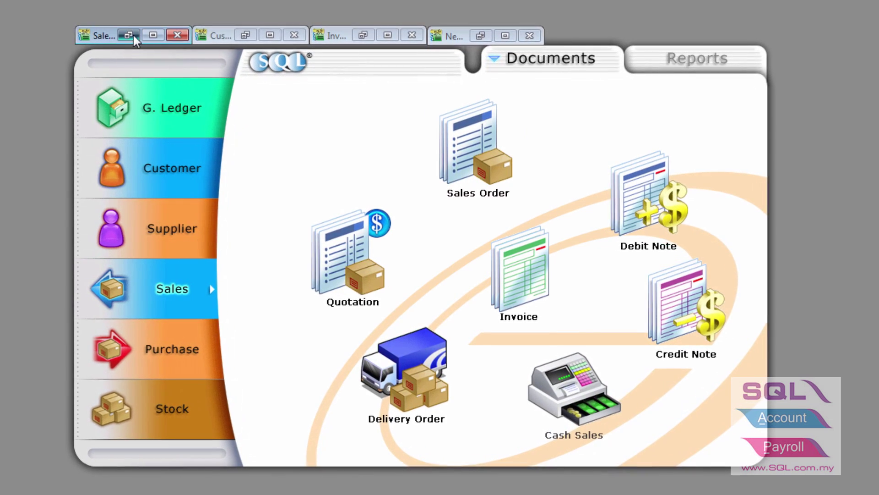
# - Restore sales order SO-00029 and highlight its order number and 01/04/2015 date
pyautogui.click(136, 38)
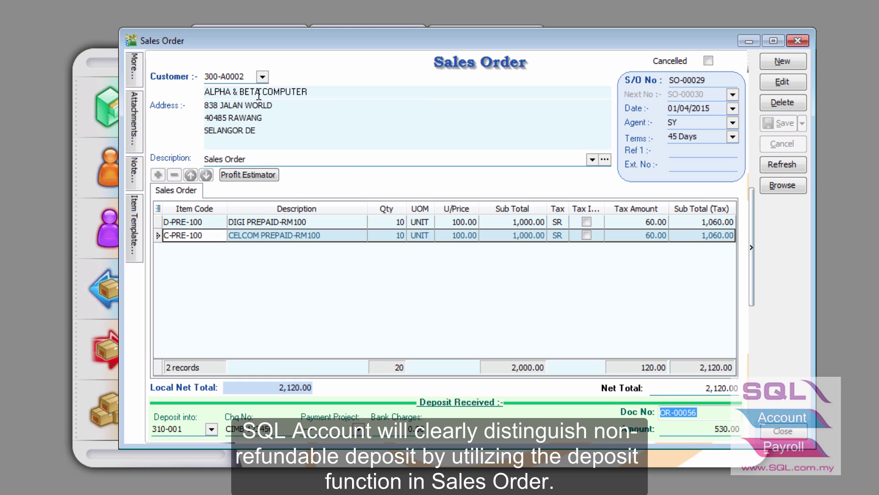
pyautogui.click(718, 81)
pyautogui.moveTo(718, 83); pyautogui.dragTo(650, 94)
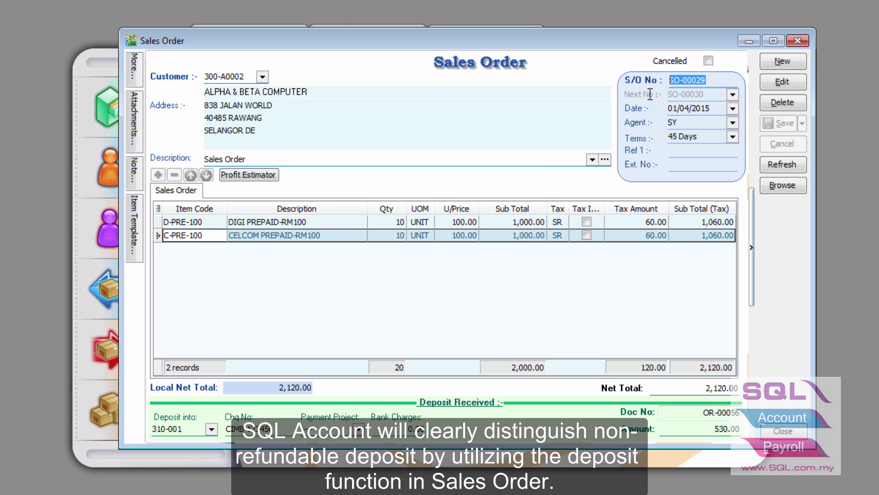
pyautogui.moveTo(713, 109); pyautogui.dragTo(664, 112)
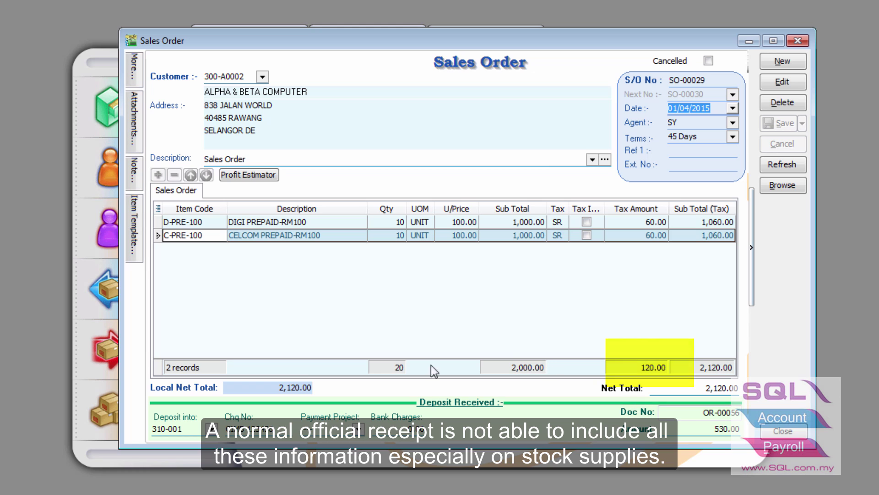
# - Check the deposit goes into account 310-001 and review its cheque number and 0.00 bank charges
pyautogui.click(214, 434)
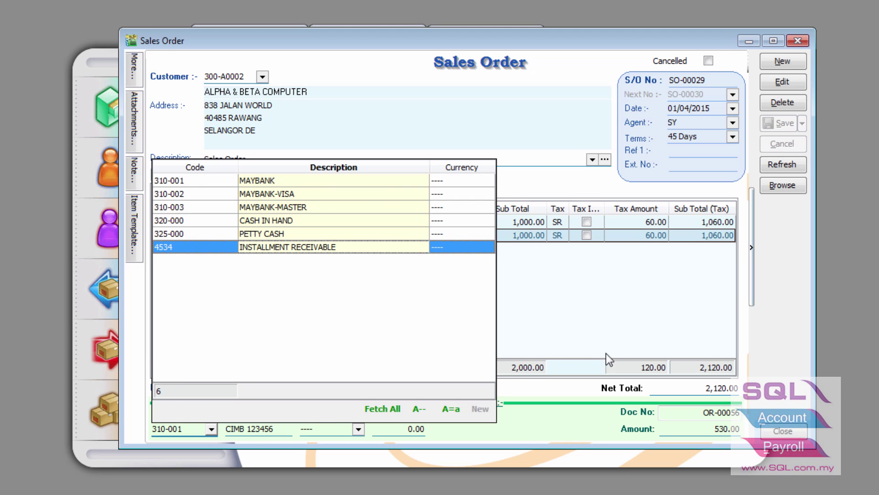
pyautogui.click(561, 356)
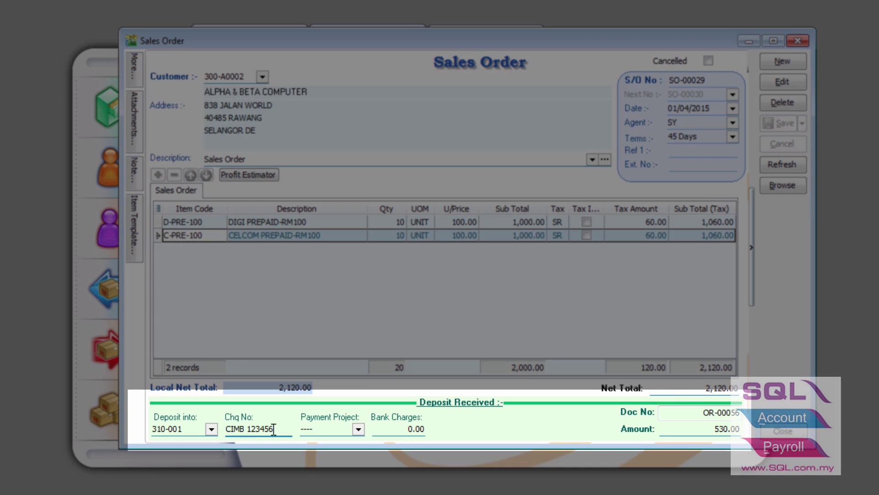
pyautogui.moveTo(274, 429); pyautogui.dragTo(225, 428)
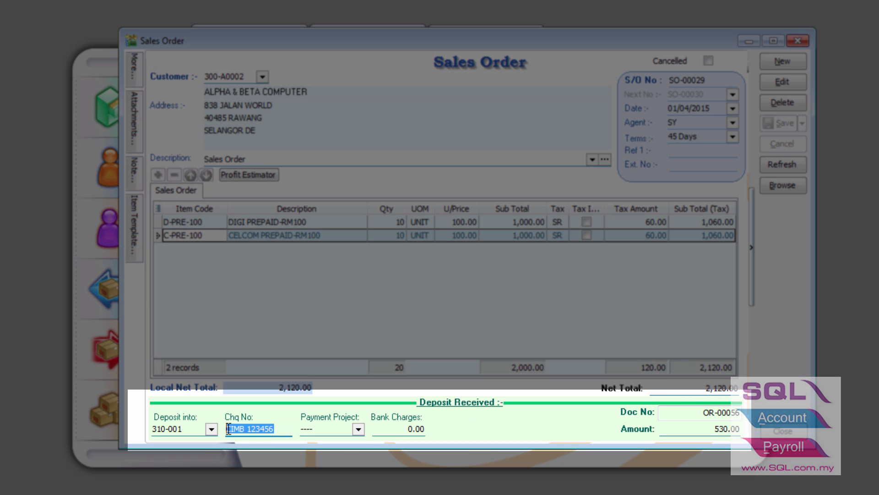
pyautogui.click(408, 428)
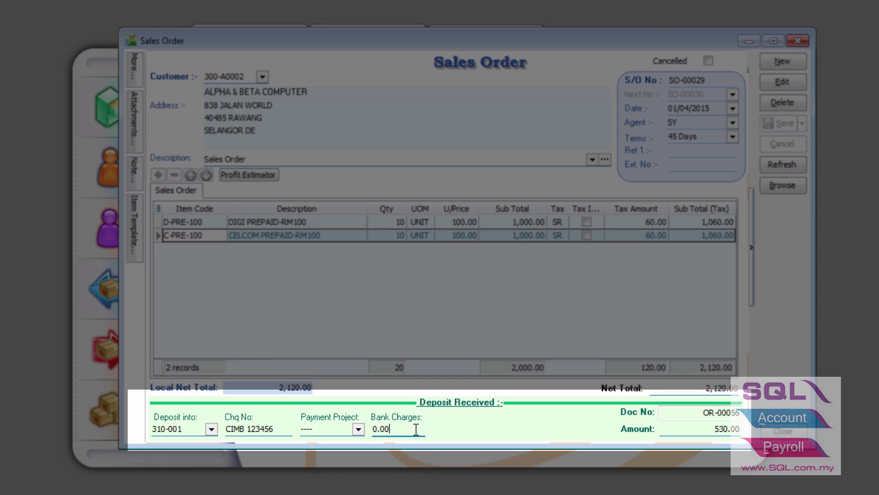
pyautogui.moveTo(416, 429); pyautogui.dragTo(366, 430)
# - Highlight the 530.00 deposit amount and its receipt number OR-00056
pyautogui.click(703, 429)
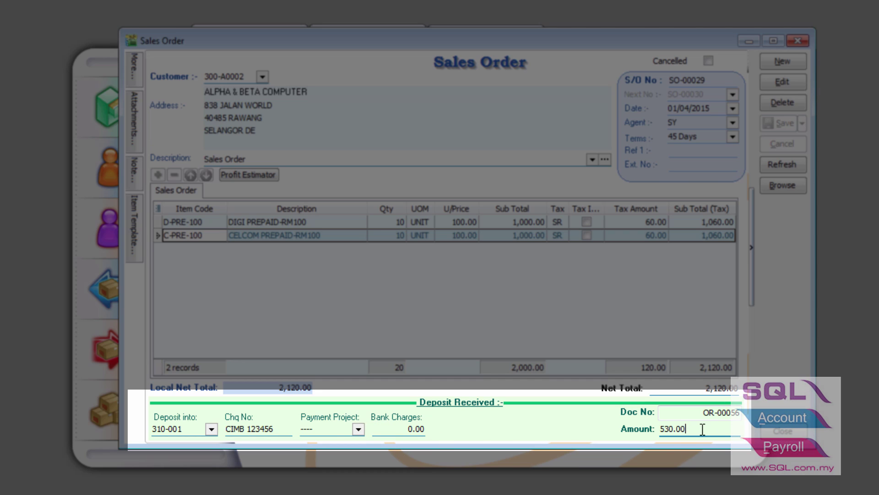
pyautogui.moveTo(697, 429); pyautogui.dragTo(654, 420)
pyautogui.click(723, 412)
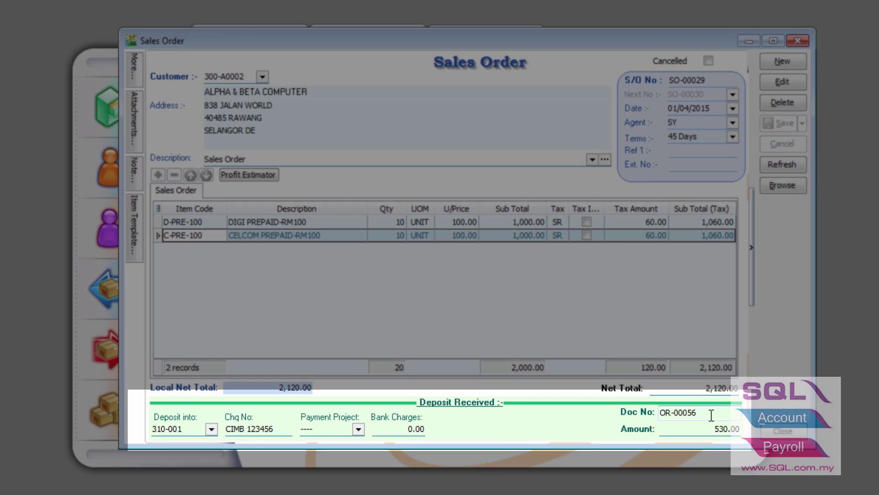
pyautogui.moveTo(711, 415); pyautogui.dragTo(660, 413)
pyautogui.click(608, 302)
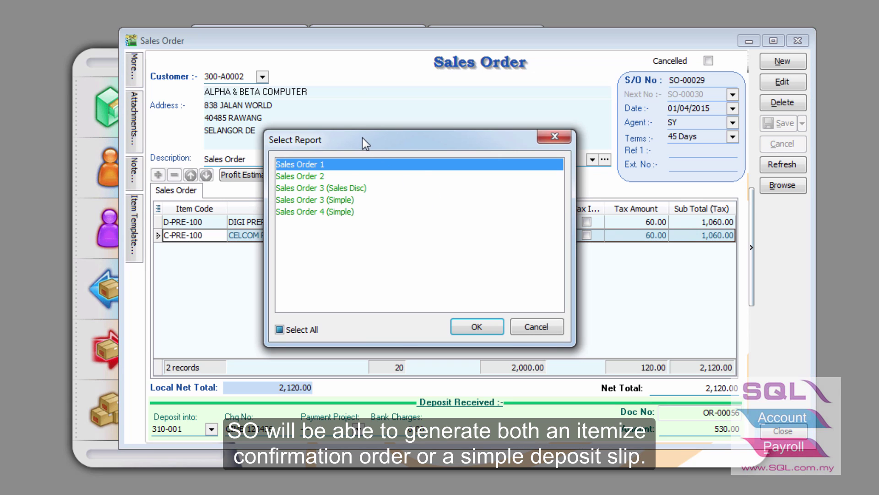
# - Preview SO-00029 in the Sales Order 4 (Simple) layout and fit the preview window on screen
pyautogui.doubleClick(343, 212)
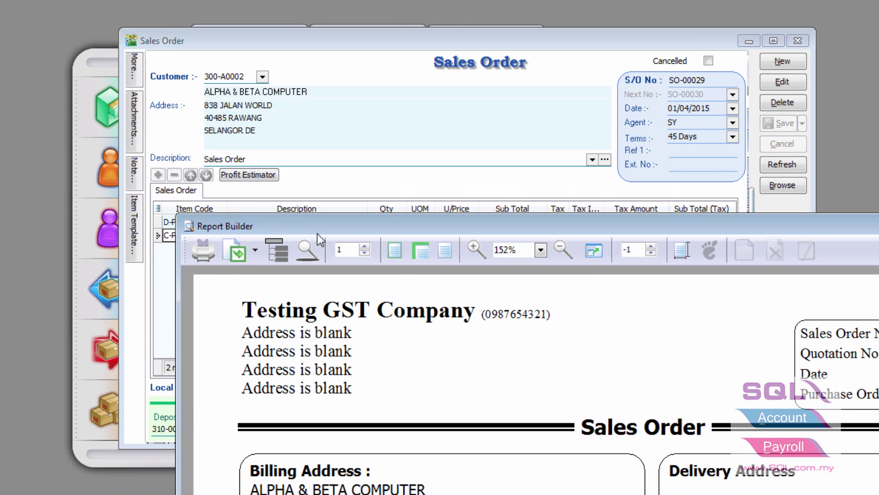
pyautogui.moveTo(386, 224); pyautogui.dragTo(334, 47)
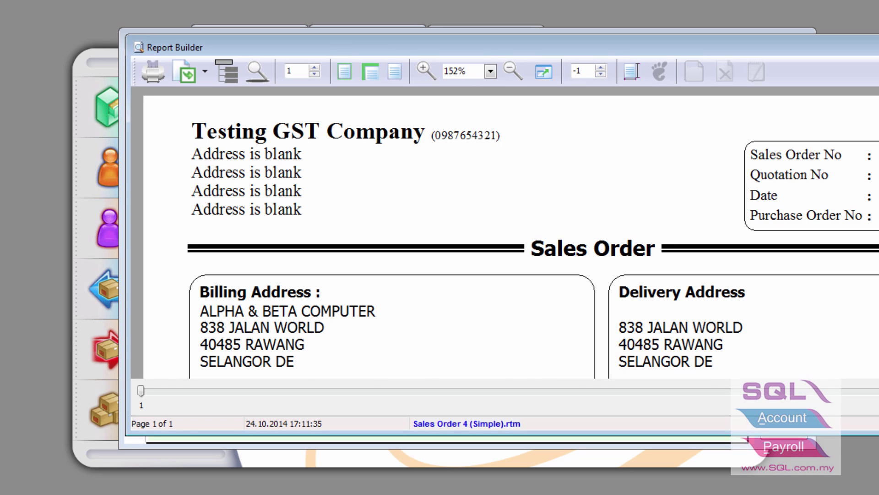
pyautogui.moveTo(878, 206); pyautogui.dragTo(818, 206)
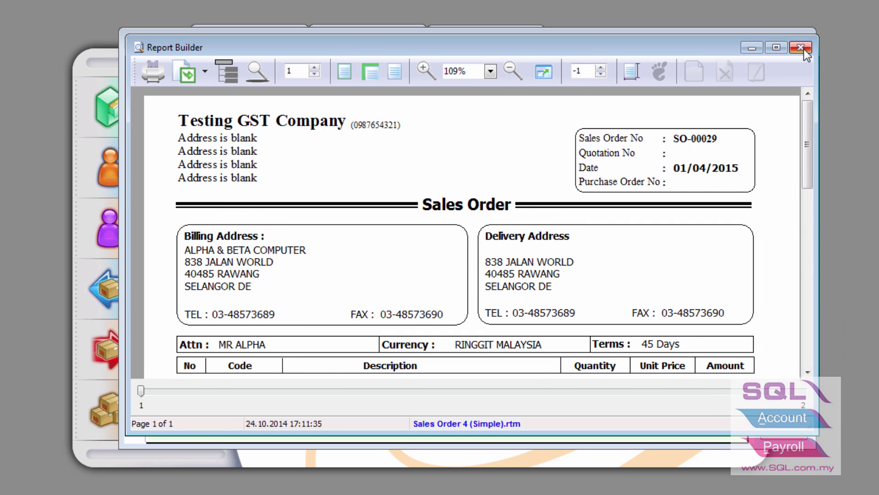
# - Close the preview and sales order, then confirm receipt OR-00056 holds the 530.00 deposit
pyautogui.click(801, 47)
pyautogui.press('Escape')
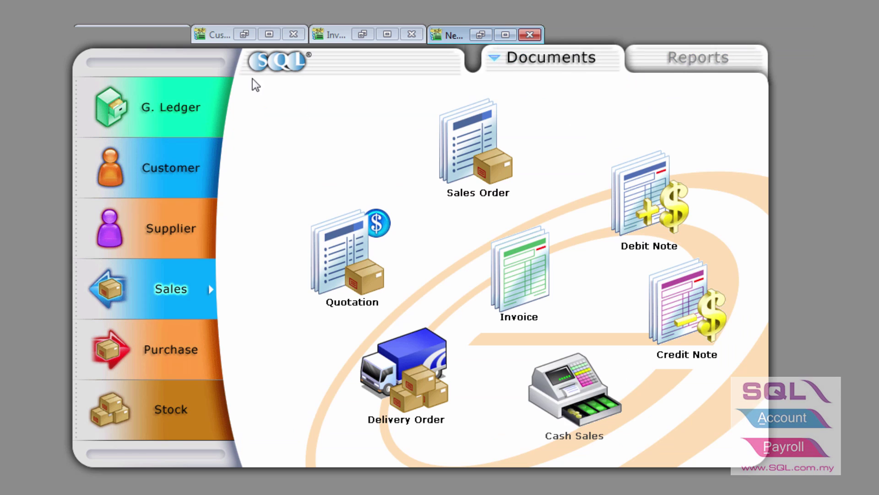
pyautogui.click(244, 39)
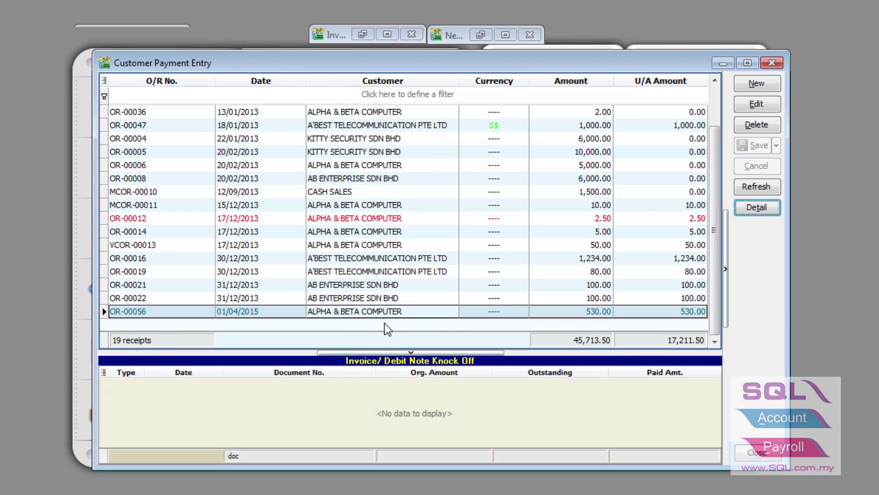
pyautogui.doubleClick(389, 312)
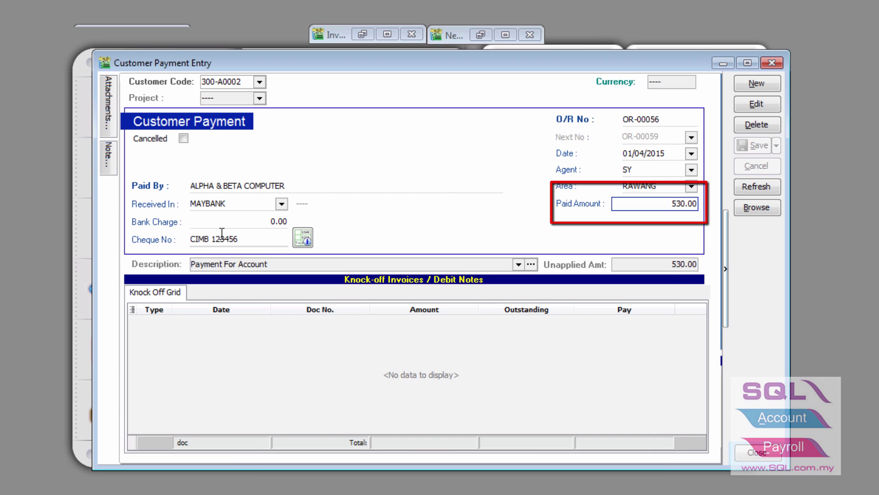
pyautogui.click(748, 204)
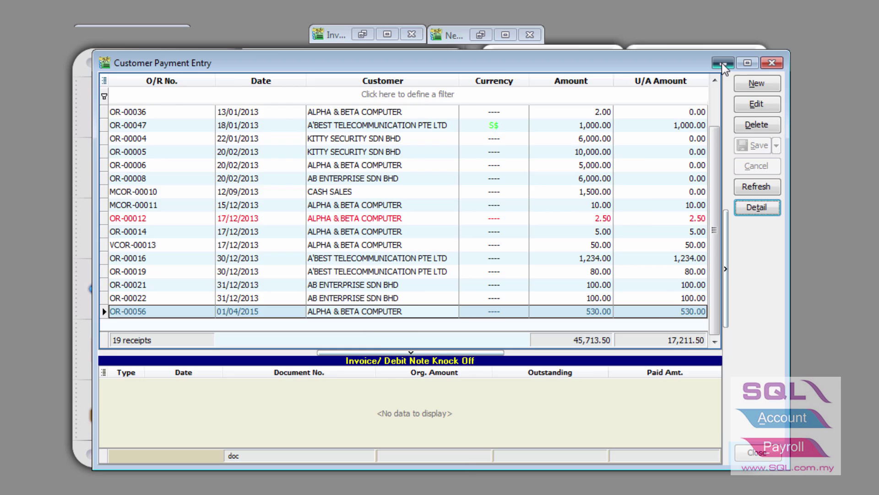
pyautogui.click(723, 63)
# - Create a new invoice for customer 300-A0002 ALPHA & BETA COMPUTER with invoice number XXXX
pyautogui.click(363, 34)
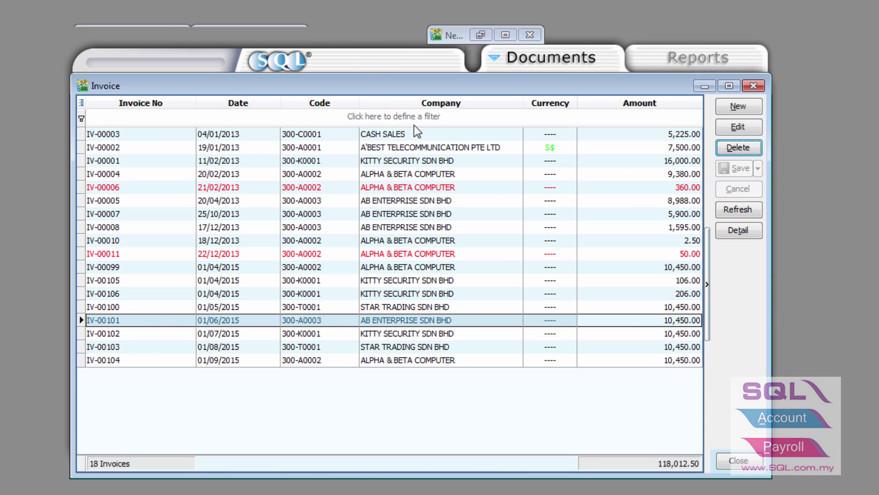
pyautogui.click(746, 104)
pyautogui.click(212, 126)
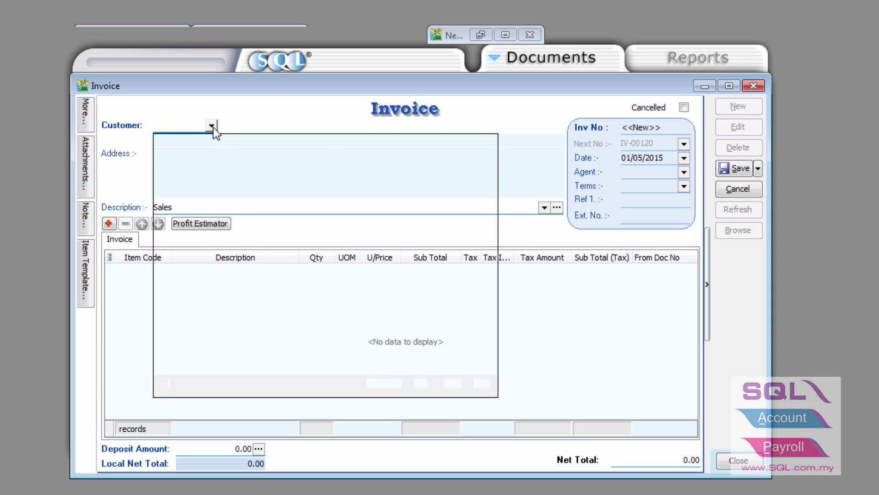
pyautogui.click(215, 169)
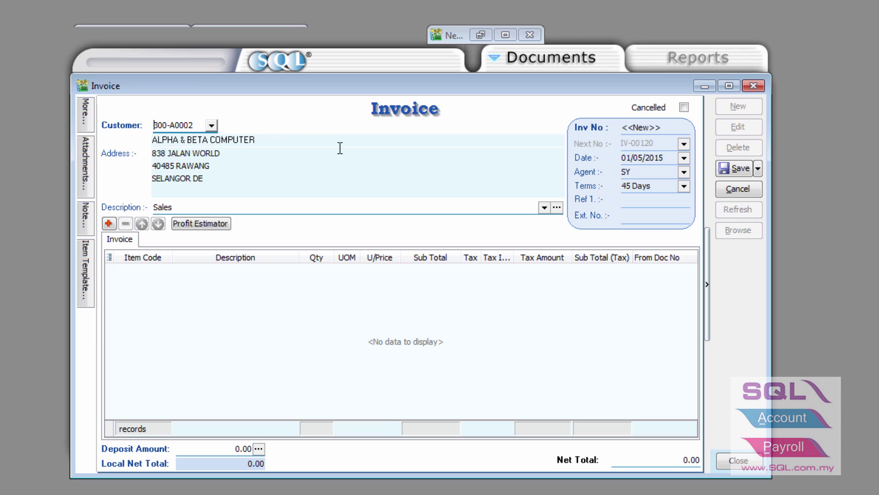
pyautogui.click(640, 129)
pyautogui.write('XXXX')
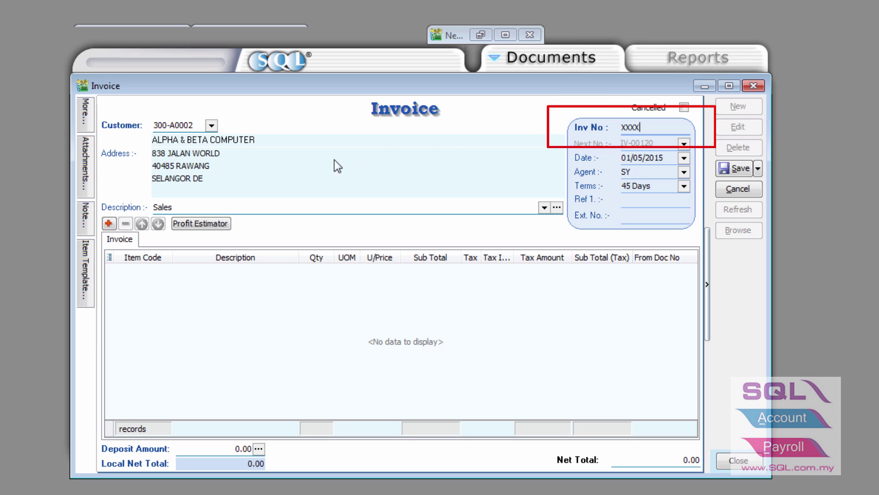
# - Transfer 7 D-PRE-100 and 3 C-PRE-100 from sales order SO-00029 into the invoice
pyautogui.rightClick(306, 112)
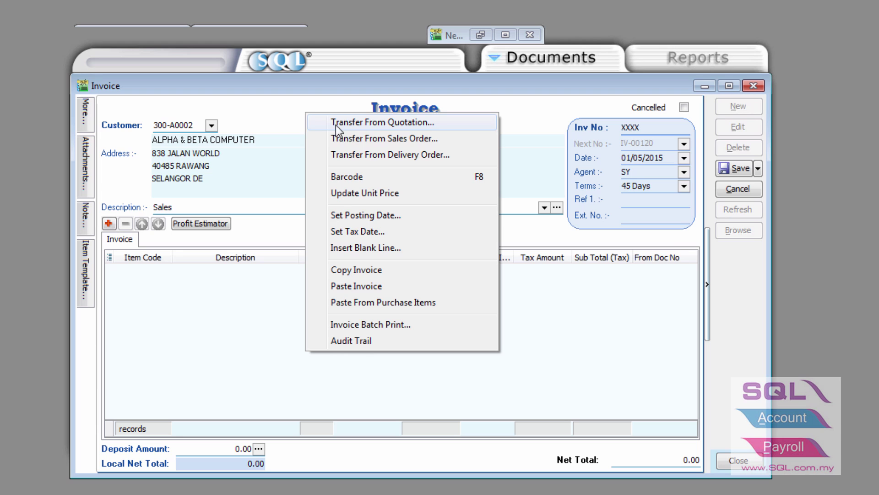
pyautogui.click(350, 139)
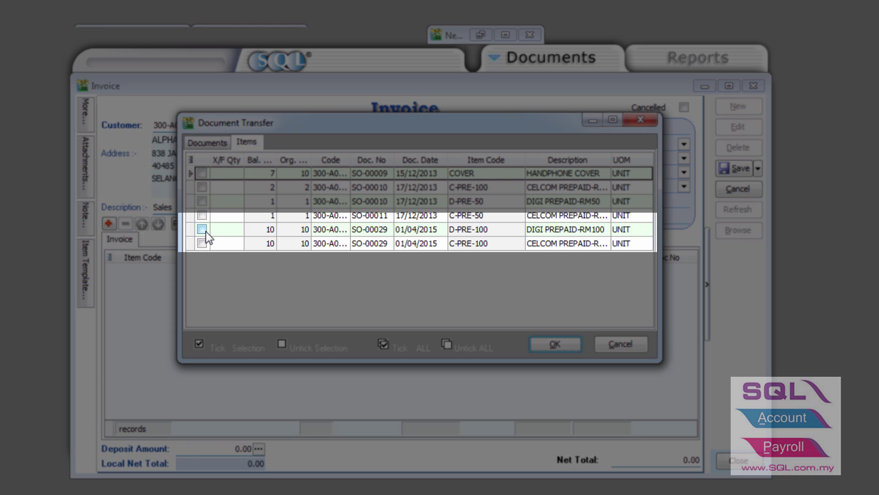
pyautogui.click(216, 232)
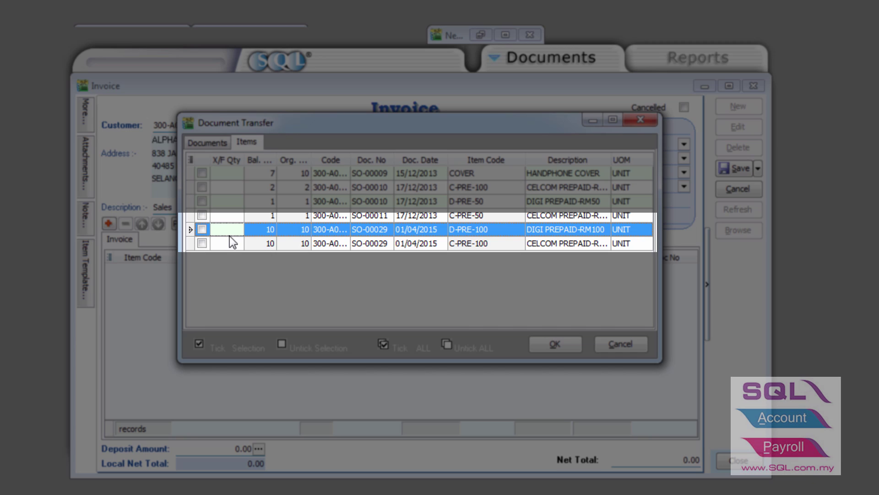
pyautogui.write('7')
pyautogui.click(228, 240)
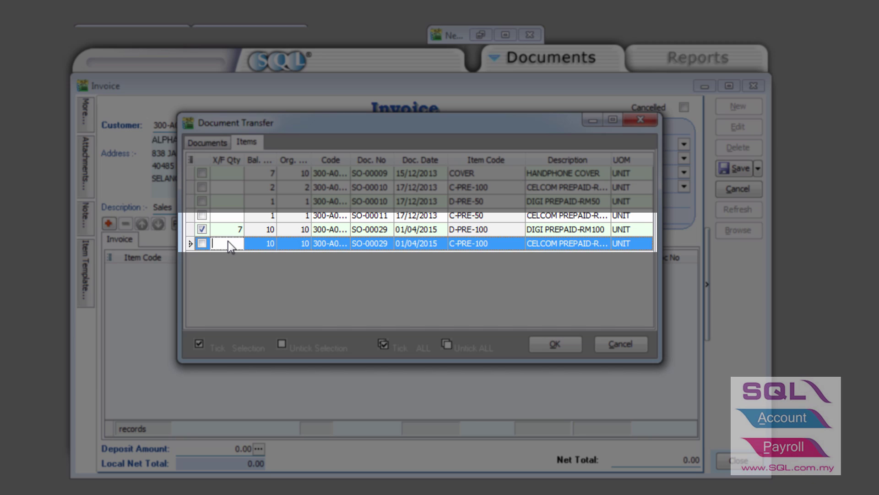
pyautogui.write('3')
pyautogui.click(236, 231)
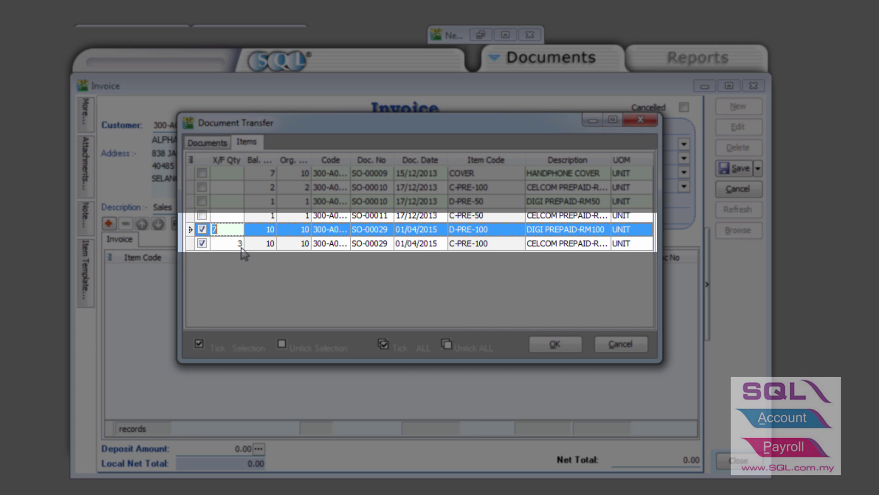
pyautogui.click(241, 248)
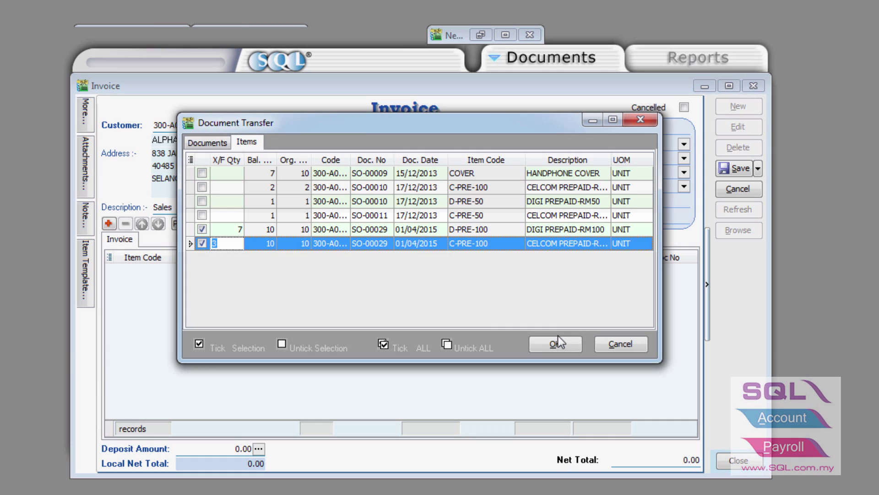
# - Confirm the transferred items and save invoice XXXX
pyautogui.click(561, 341)
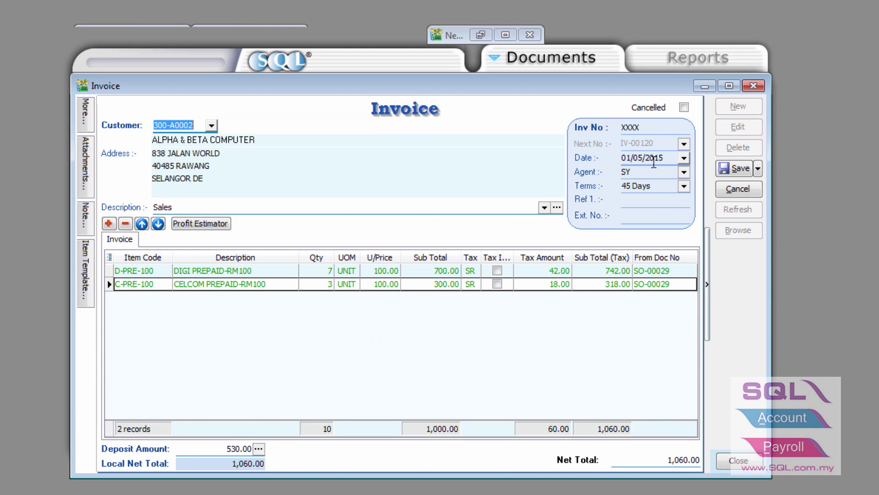
pyautogui.moveTo(645, 158); pyautogui.dragTo(617, 162)
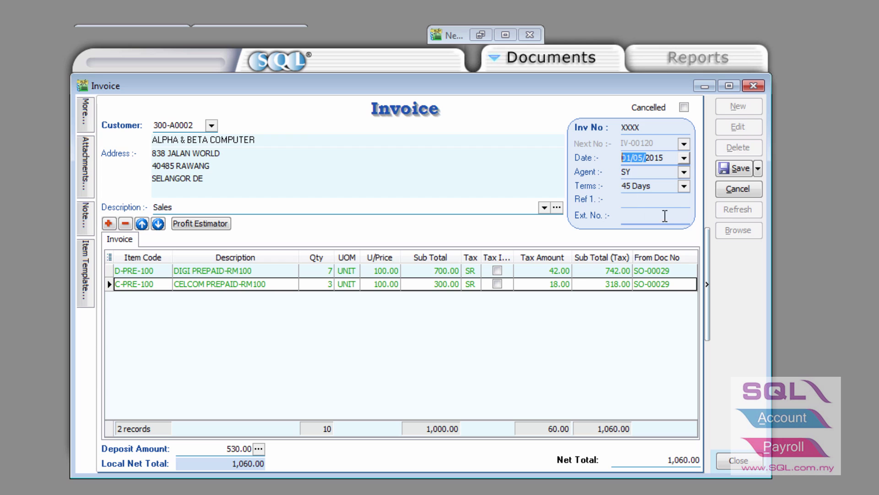
pyautogui.click(730, 169)
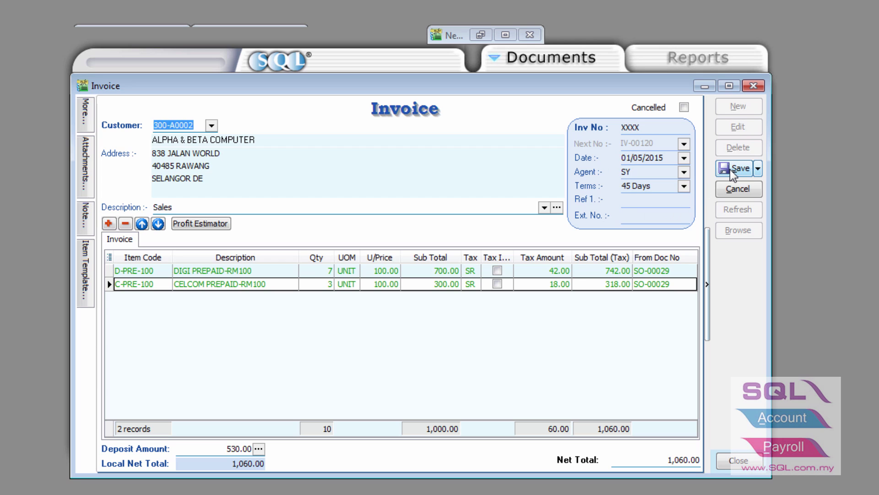
# - Start a new ALPHA & BETA COMPUTER invoice with the remaining SO-00029 D-PRE-100 and C-PRE-100 items
pyautogui.click(737, 107)
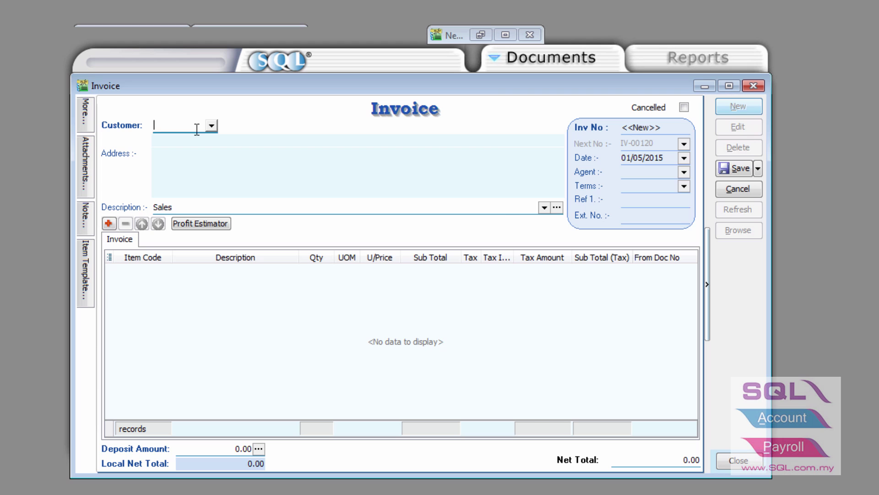
pyautogui.click(211, 125)
pyautogui.click(274, 168)
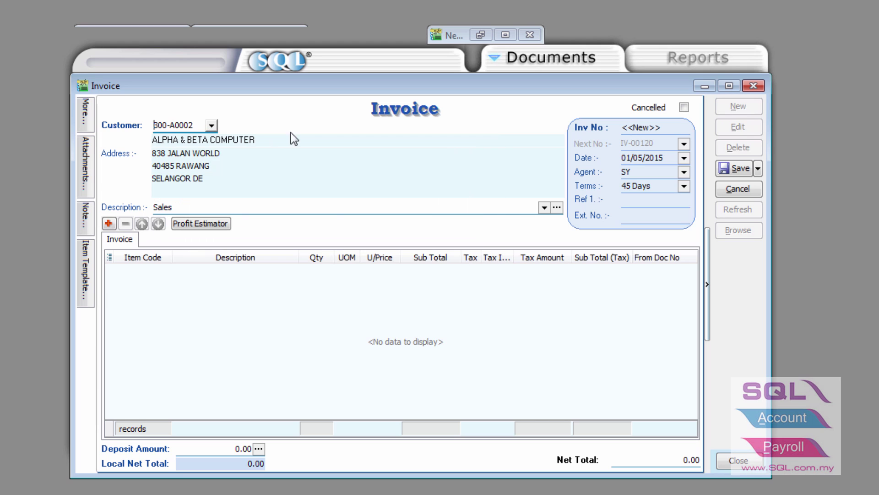
pyautogui.rightClick(306, 114)
pyautogui.click(333, 139)
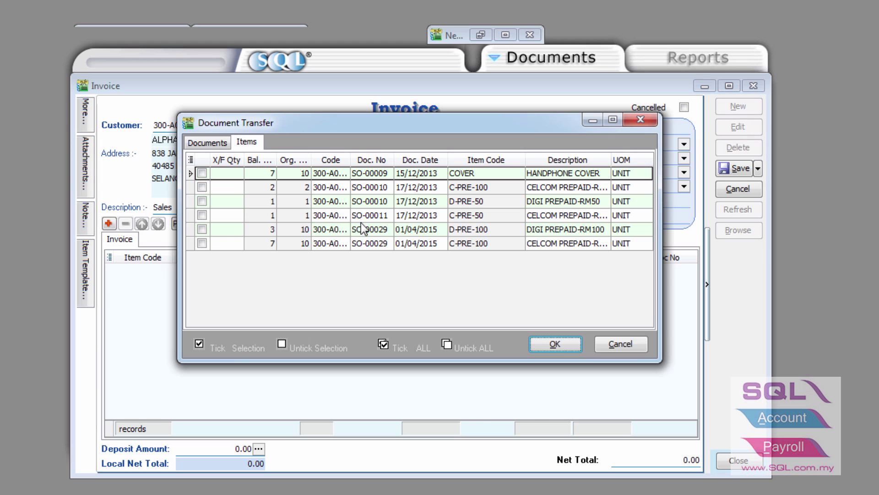
pyautogui.click(205, 232)
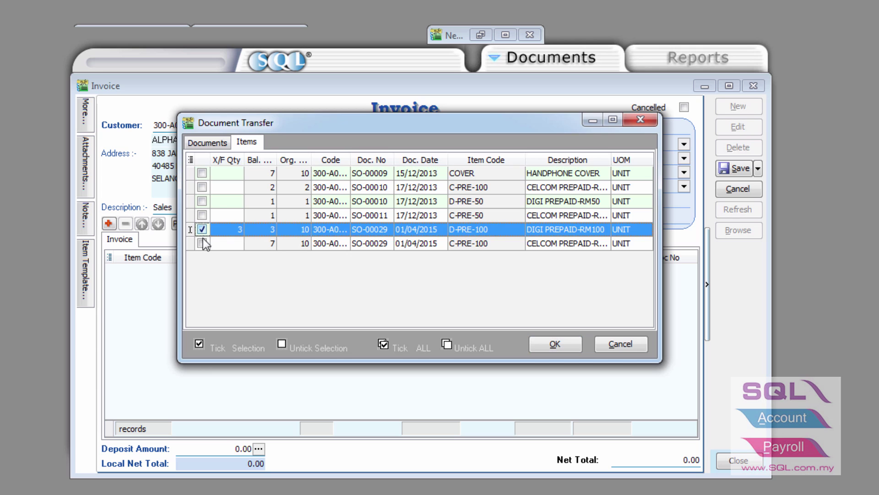
pyautogui.click(204, 245)
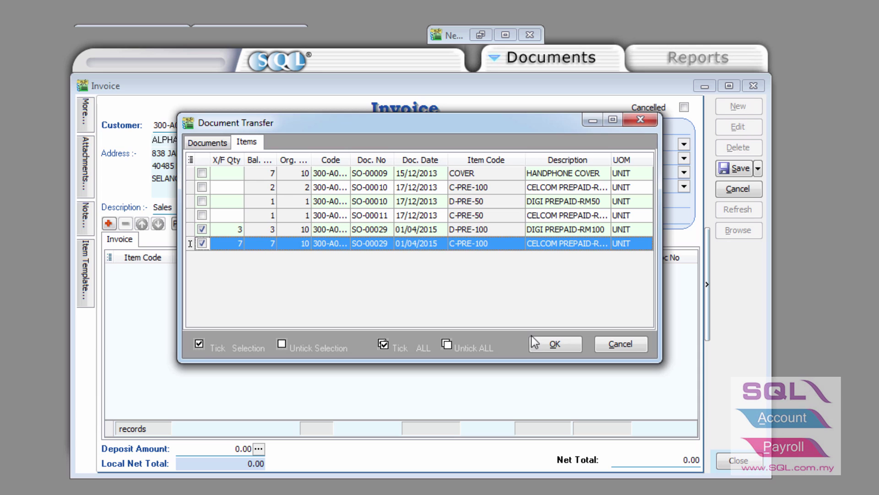
pyautogui.click(566, 342)
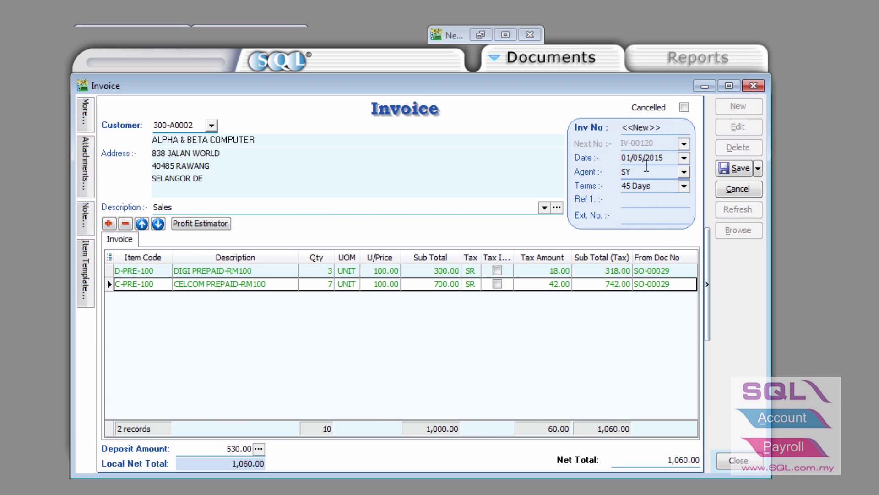
# - Date the invoice 01/06/2015, number it YYYY, and save it
pyautogui.click(639, 155)
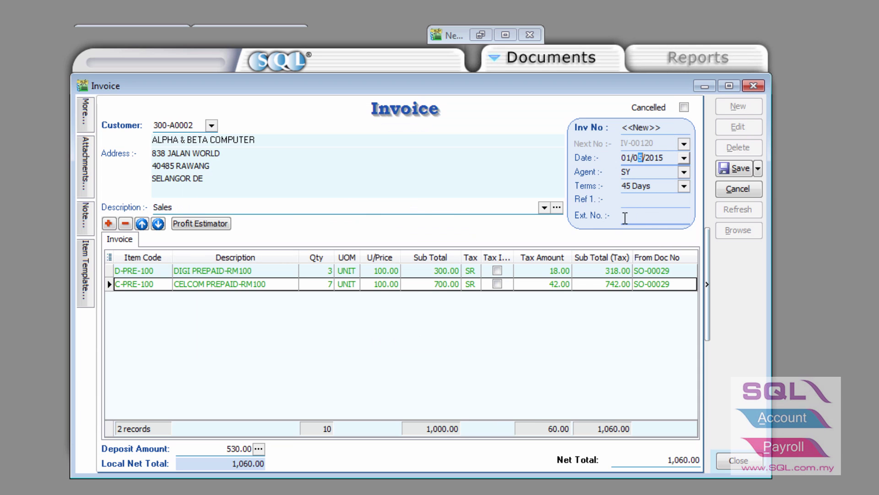
pyautogui.write('8')
pyautogui.click(643, 130)
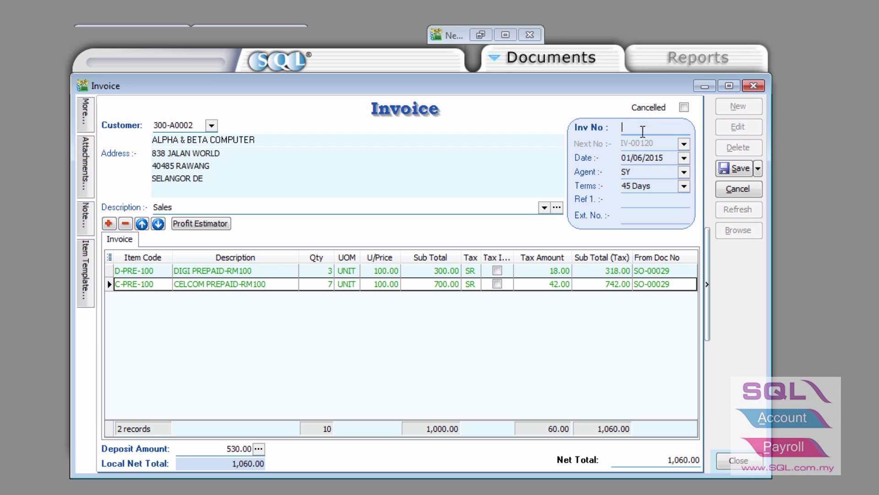
pyautogui.click(640, 157)
pyautogui.click(654, 127)
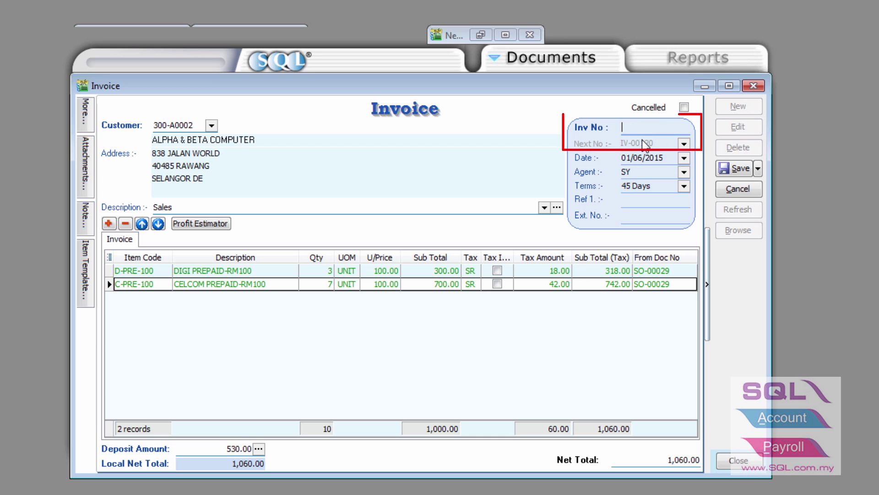
pyautogui.write('YYYY')
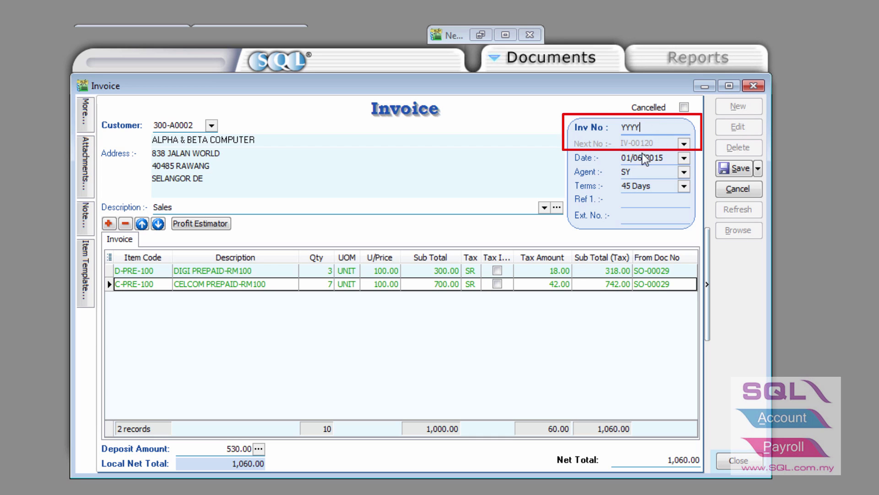
pyautogui.click(731, 173)
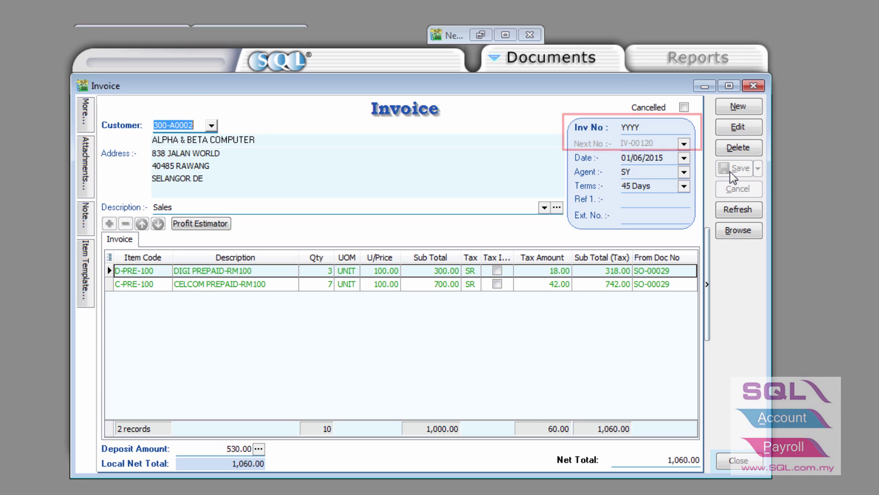
# - Verify invoices XXXX and YYYY each total 1,060.00 in the list, then minimise the invoice window
pyautogui.click(731, 230)
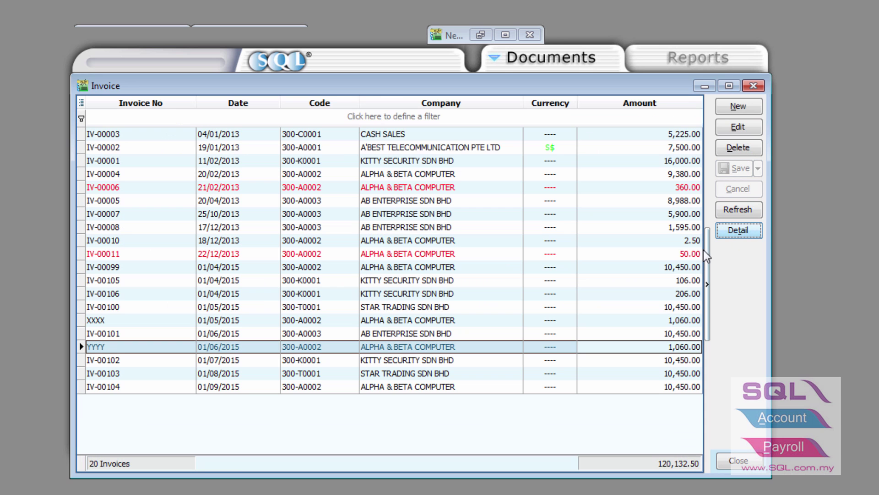
pyautogui.click(120, 320)
pyautogui.click(121, 346)
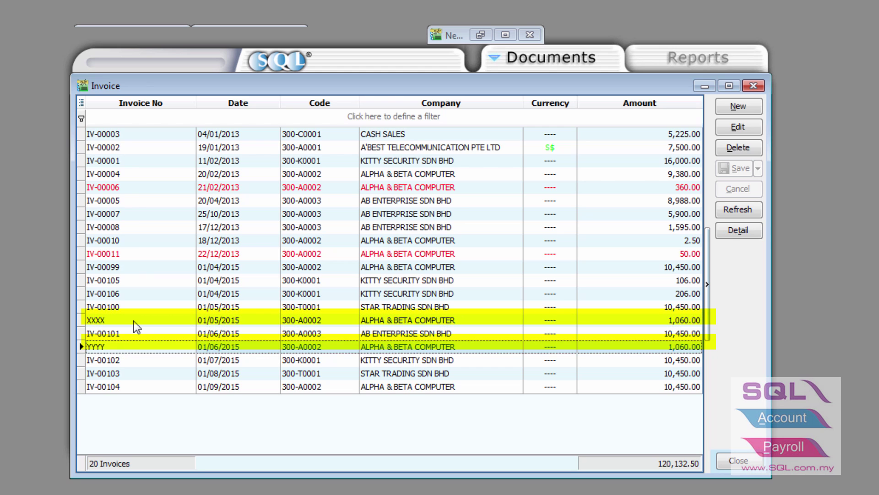
pyautogui.click(133, 321)
pyautogui.click(124, 345)
pyautogui.click(703, 87)
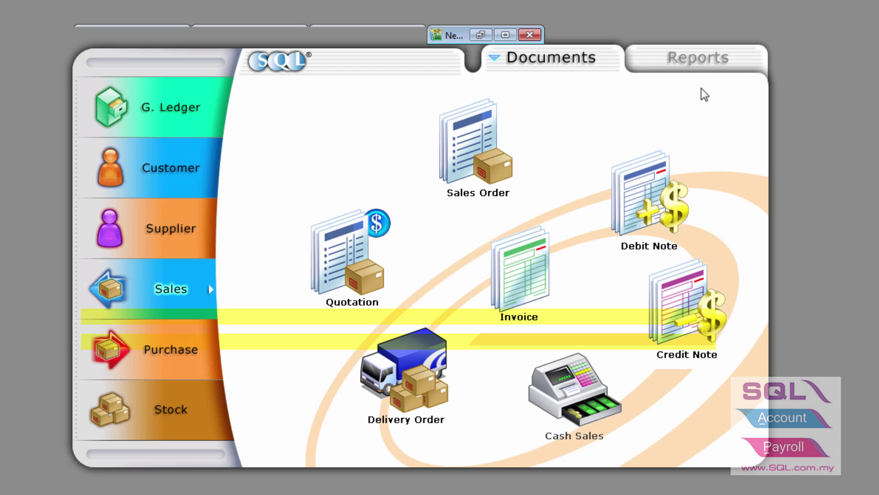
# - Process the GST return for 01/04/2015 to 30/06/2015 and open its GST-03 report
pyautogui.click(480, 38)
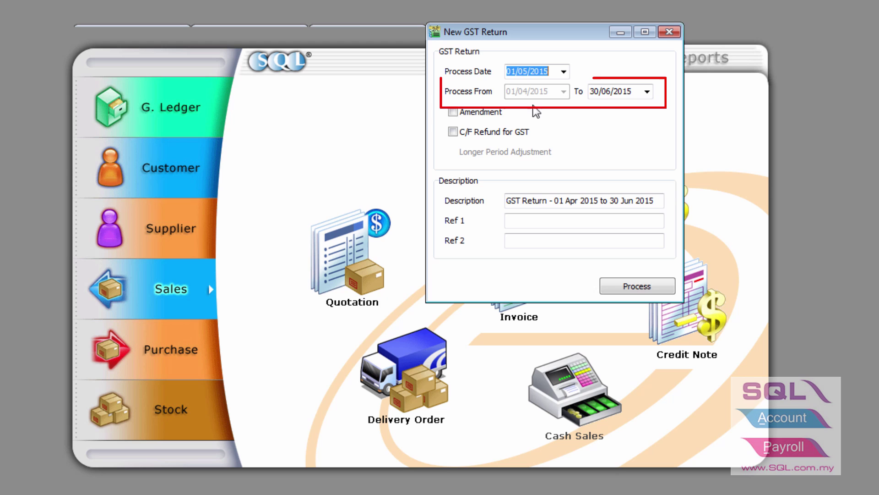
pyautogui.click(648, 282)
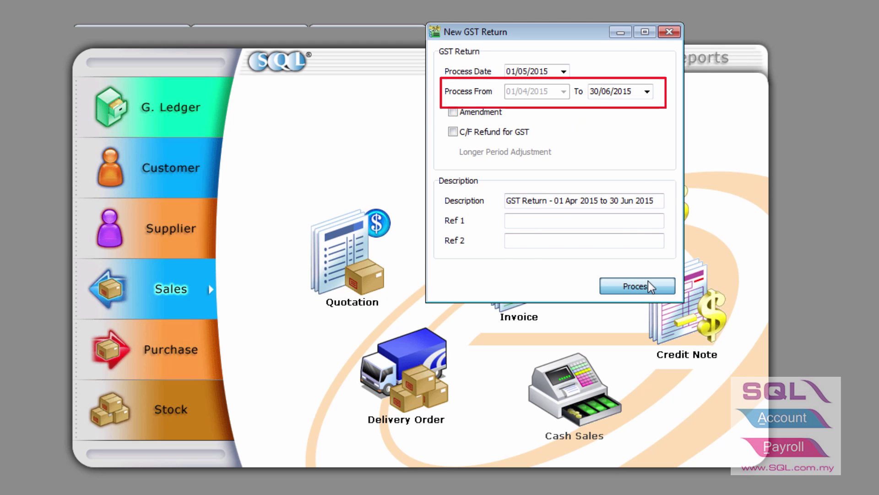
pyautogui.moveTo(174, 108); pyautogui.dragTo(338, 47)
pyautogui.click(291, 132)
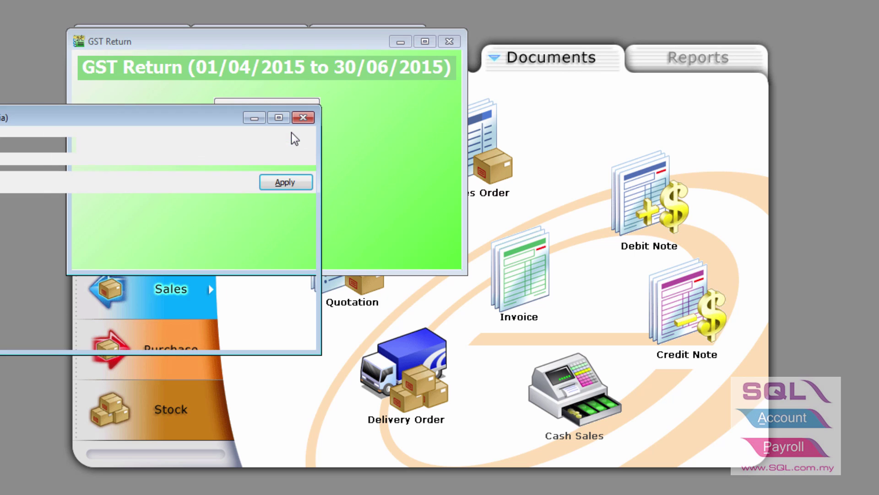
# - Enlarge and zoom the GST-03 form to show output tax 1,541.66 on 25,994.34 standard-rated supplies
pyautogui.moveTo(226, 127); pyautogui.dragTo(379, 51)
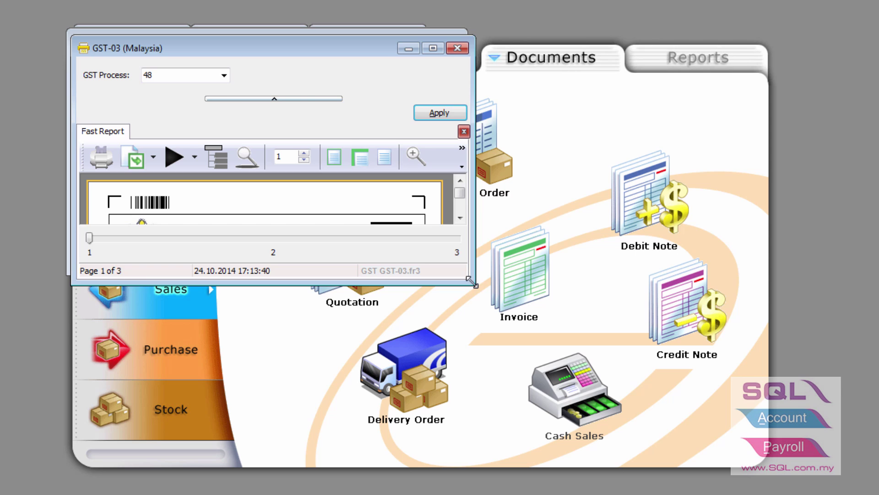
pyautogui.moveTo(472, 281); pyautogui.dragTo(764, 477)
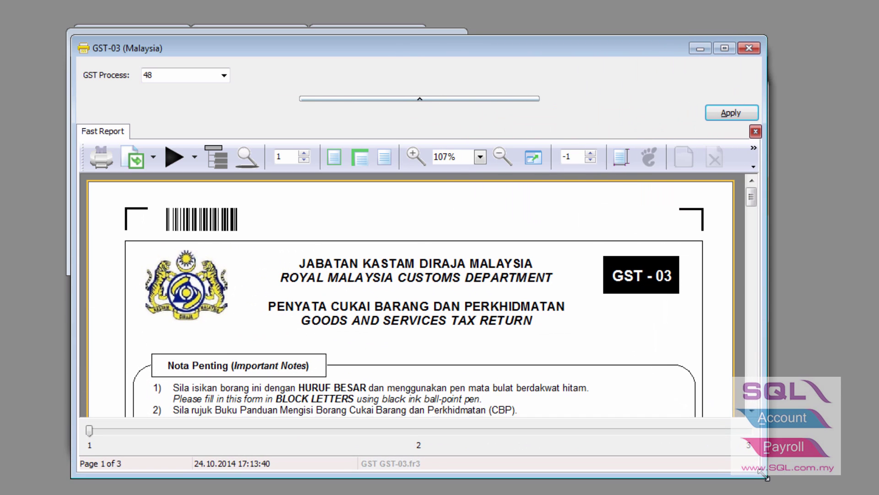
pyautogui.click(440, 98)
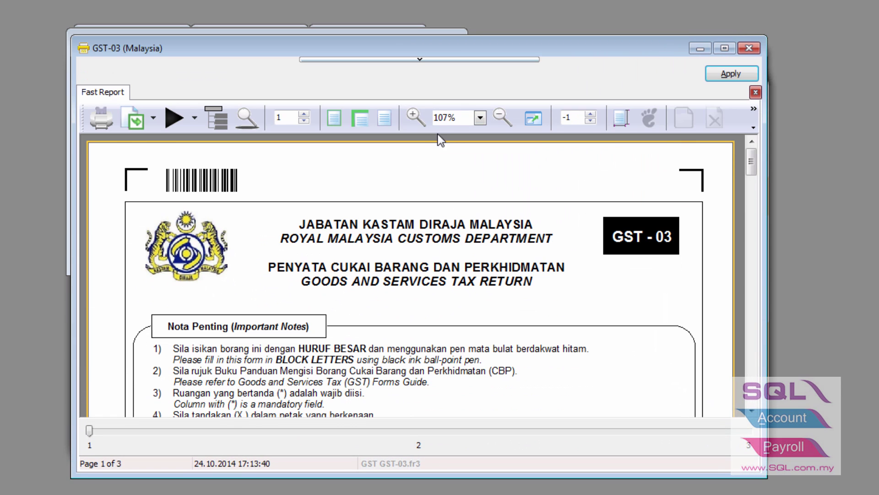
pyautogui.click(422, 125)
pyautogui.click(423, 126)
pyautogui.moveTo(555, 263); pyautogui.dragTo(460, 133)
pyautogui.moveTo(550, 399); pyautogui.dragTo(519, 146)
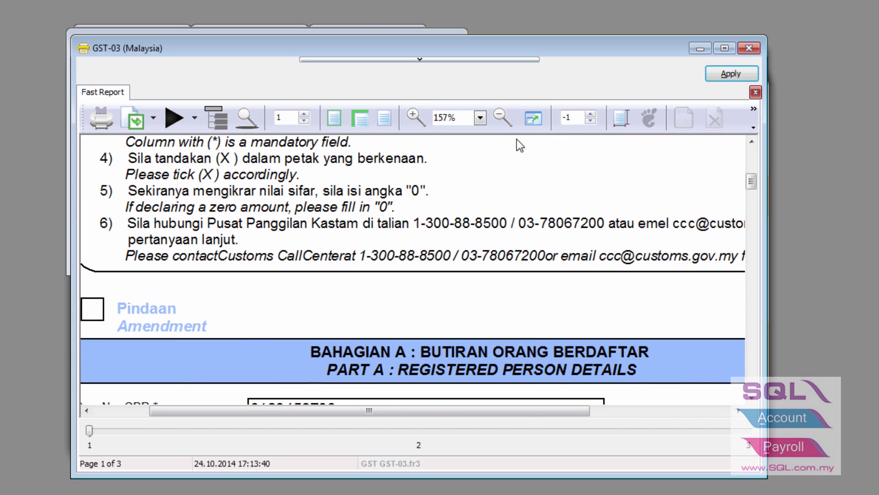
pyautogui.moveTo(533, 334); pyautogui.dragTo(522, 141)
pyautogui.moveTo(526, 389); pyautogui.dragTo(503, 204)
pyautogui.moveTo(507, 344); pyautogui.dragTo(588, 303)
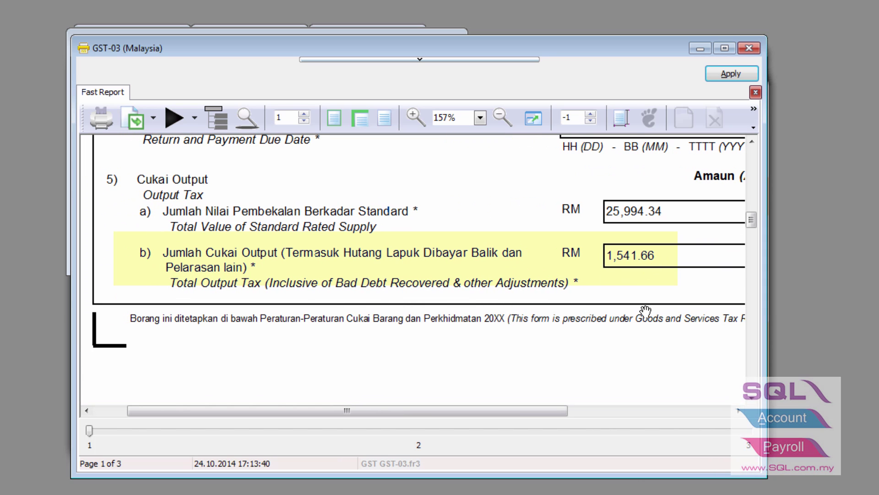
pyautogui.moveTo(645, 311); pyautogui.dragTo(564, 308)
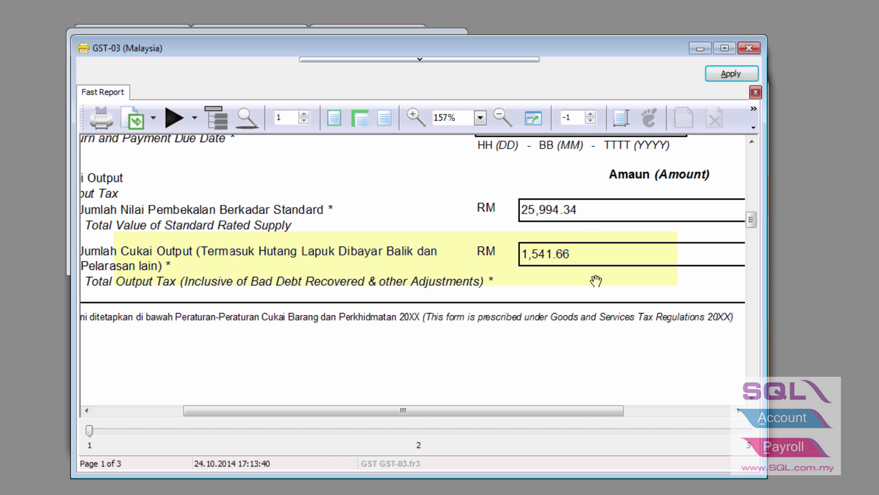
# - Open the Field_5b breakdown behind the 1,541.66 output tax and enlarge its window
pyautogui.doubleClick(555, 253)
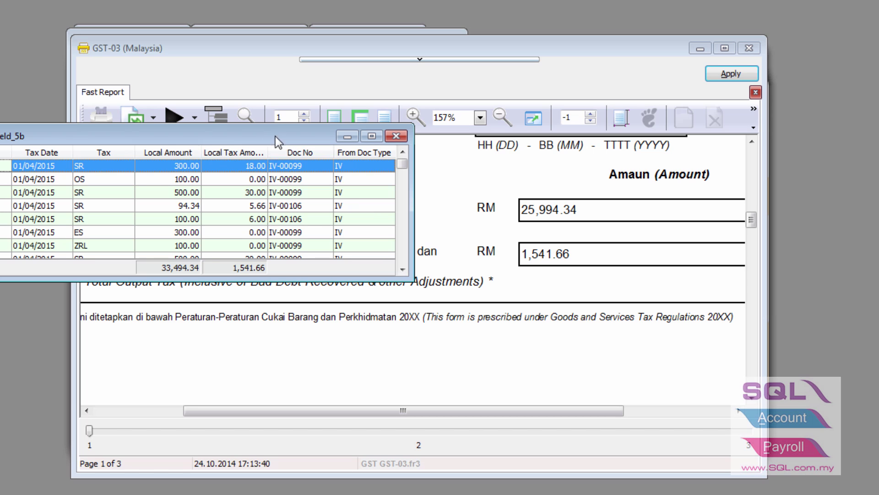
pyautogui.moveTo(275, 136); pyautogui.dragTo(400, 58)
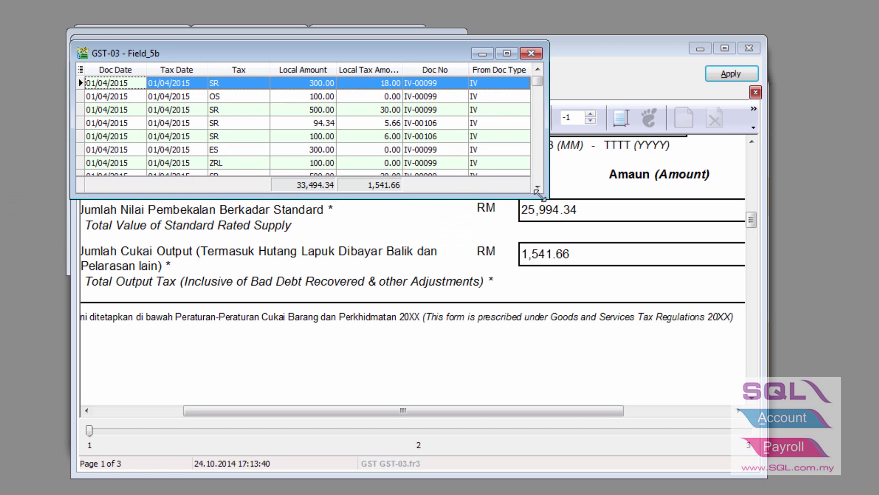
pyautogui.moveTo(540, 194); pyautogui.dragTo(765, 457)
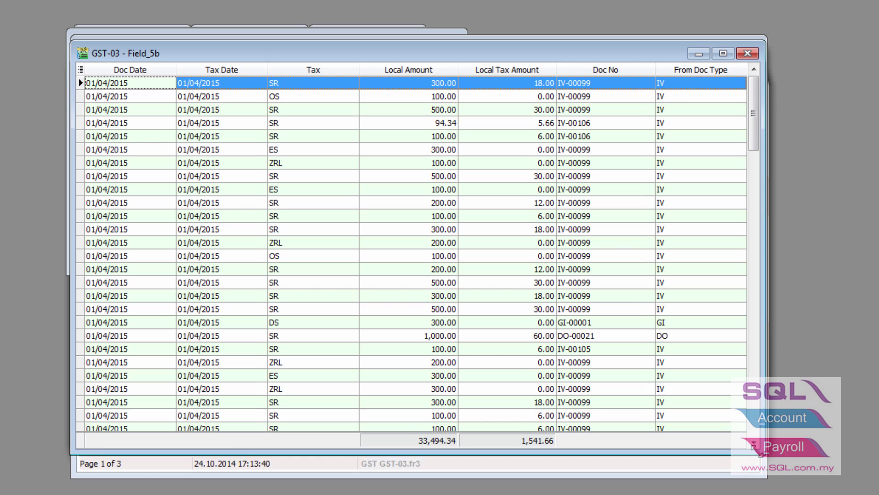
# - Filter Doc No to SO-00029, XXXX and YYYY, leaving 2,000.00 with 120.00 tax
pyautogui.click(651, 70)
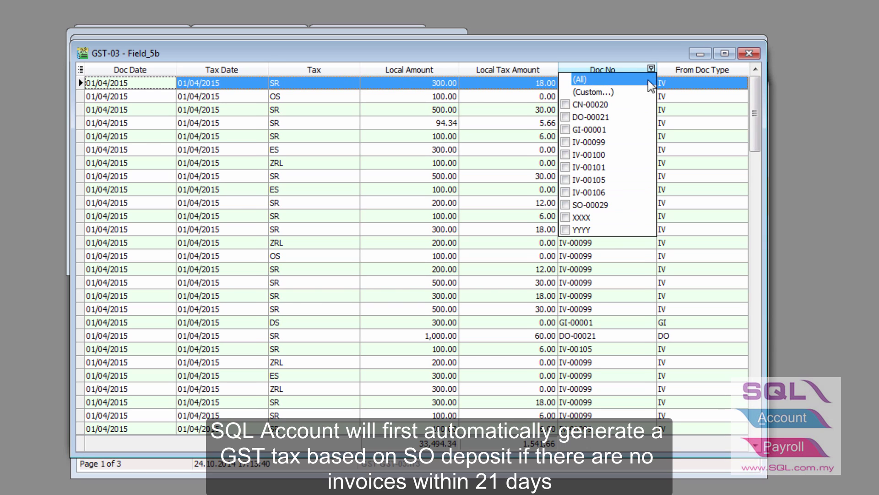
pyautogui.click(565, 204)
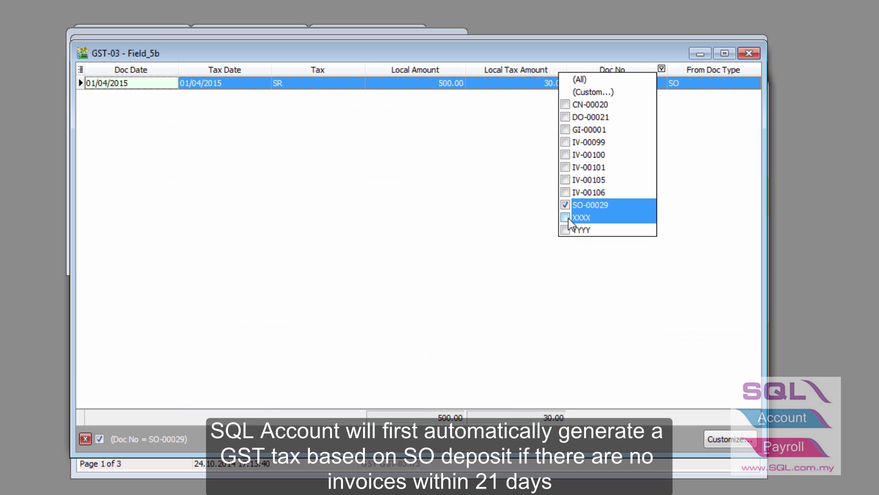
pyautogui.click(567, 217)
pyautogui.click(565, 230)
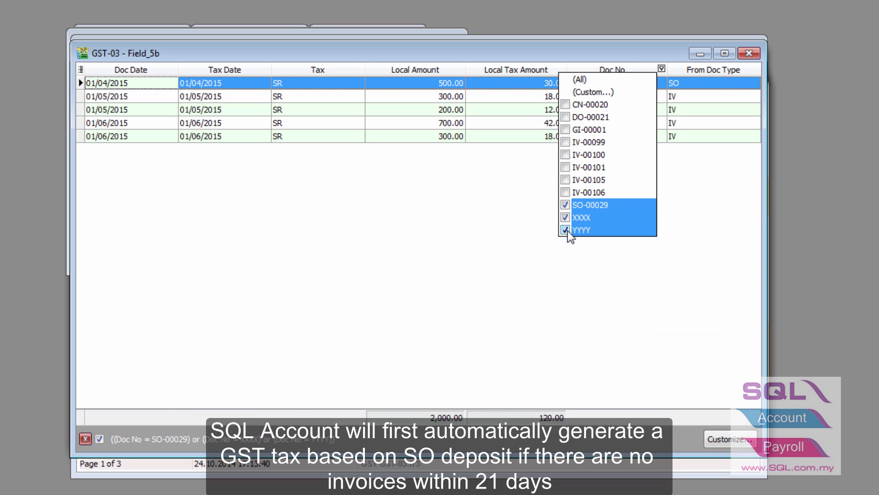
pyautogui.click(606, 281)
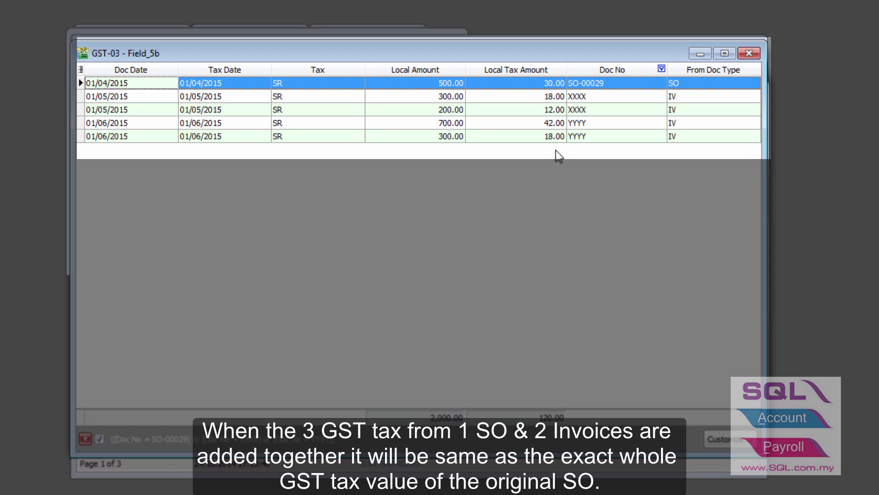
pyautogui.click(553, 96)
pyautogui.click(549, 110)
pyautogui.click(550, 123)
pyautogui.click(549, 137)
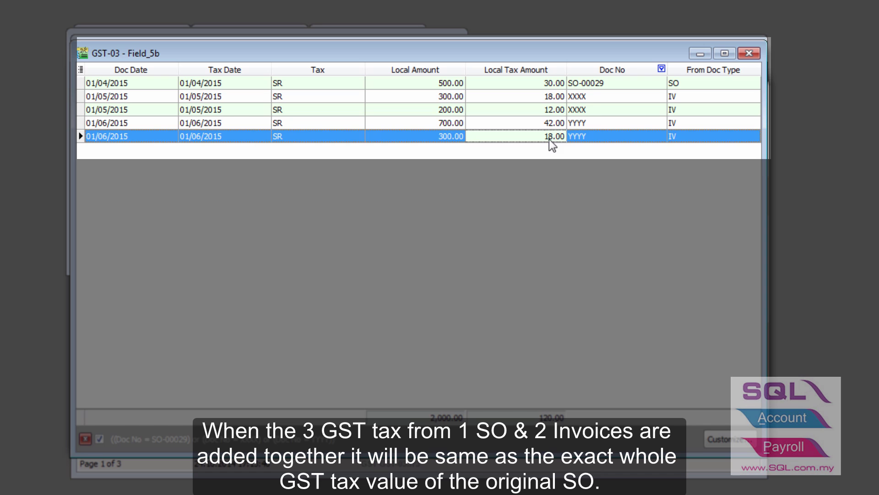
pyautogui.click(596, 93)
pyautogui.click(590, 113)
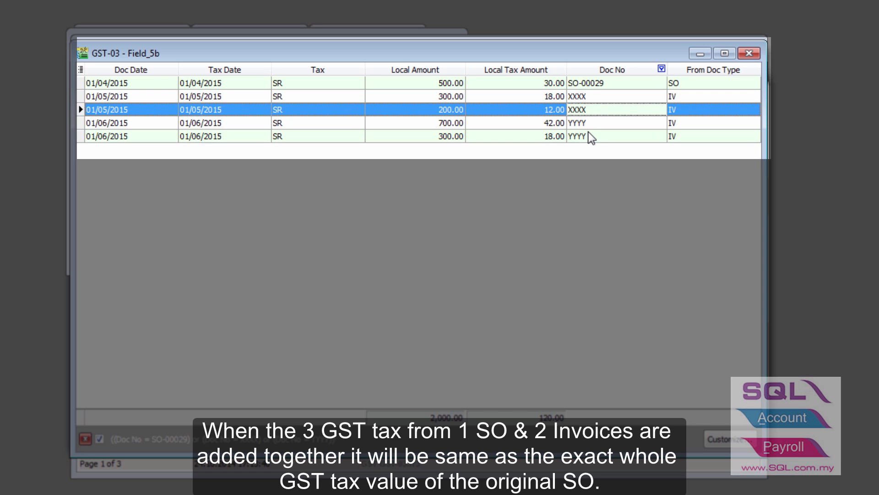
pyautogui.click(587, 137)
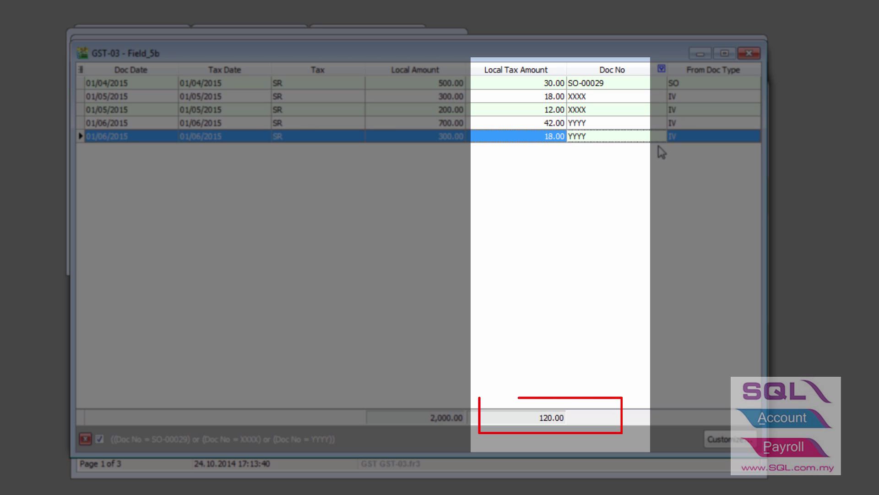
pyautogui.click(615, 83)
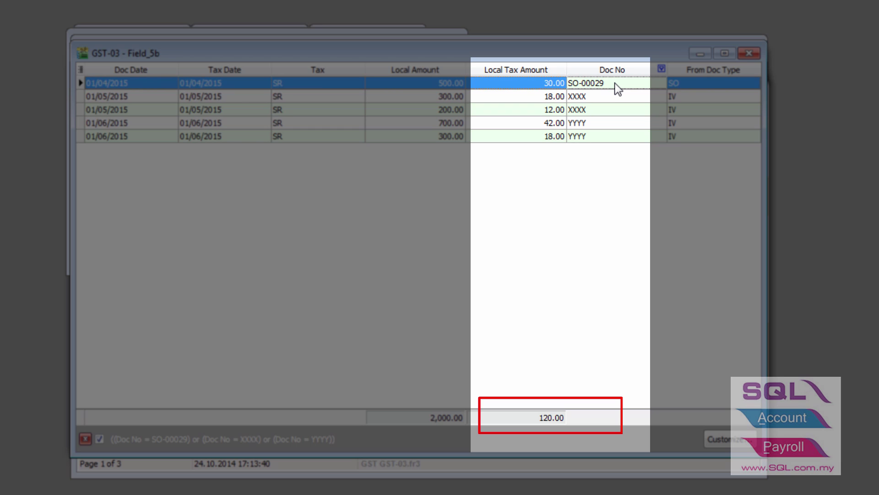
pyautogui.click(584, 97)
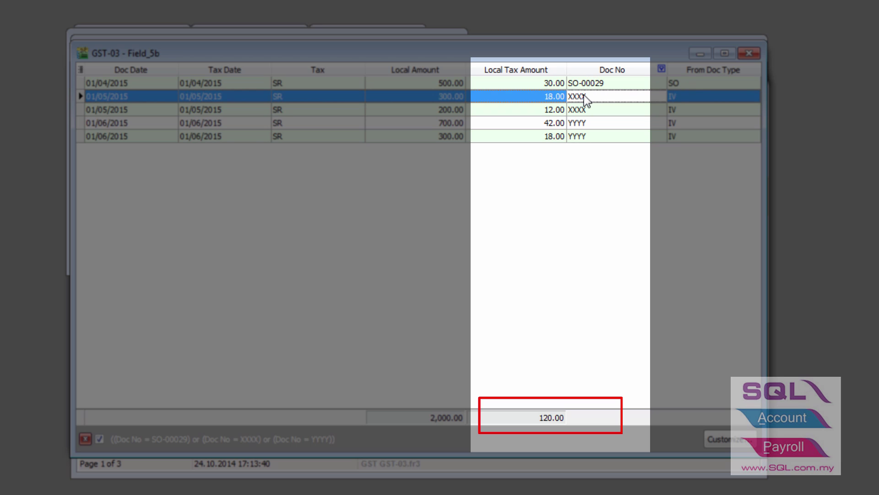
pyautogui.click(584, 107)
pyautogui.click(595, 122)
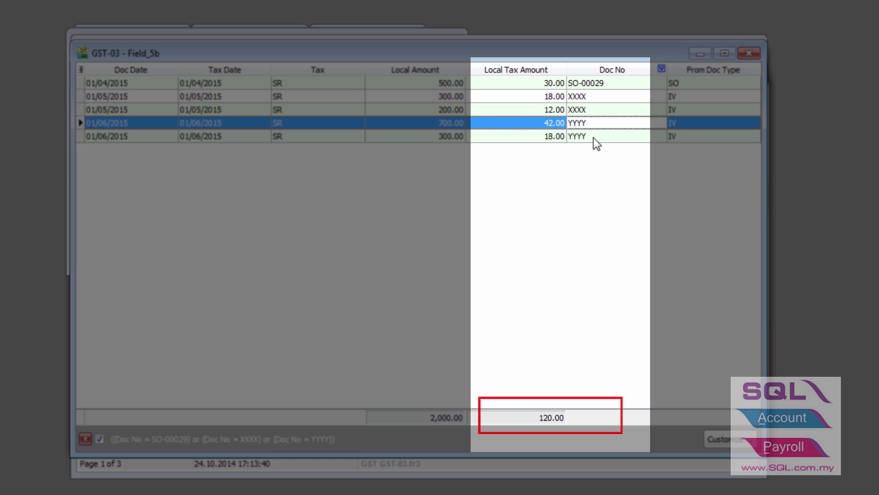
pyautogui.click(593, 137)
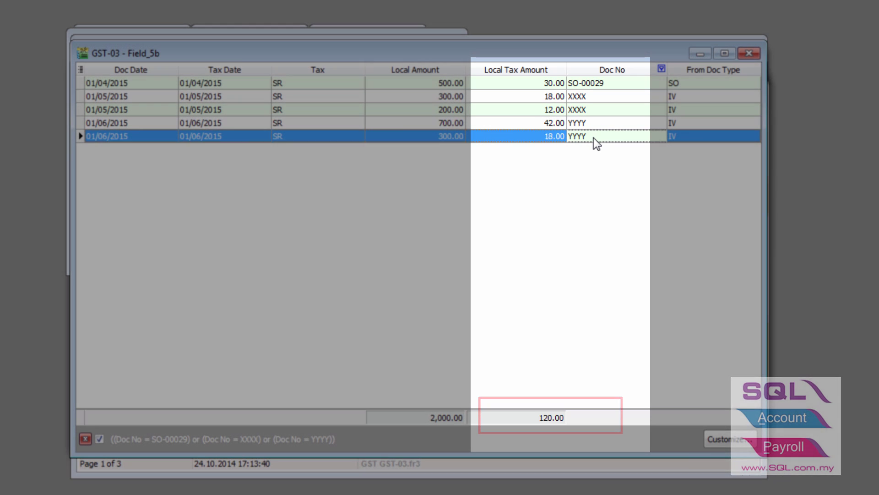